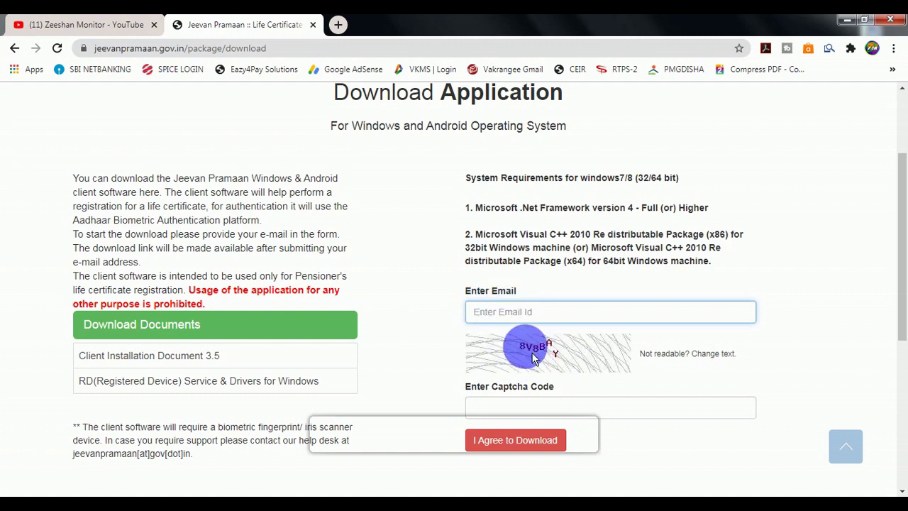
- Enter the captcha and copy the one-time password from the Gmail email
{"action": "left_click", "coordinate": [489, 401]}
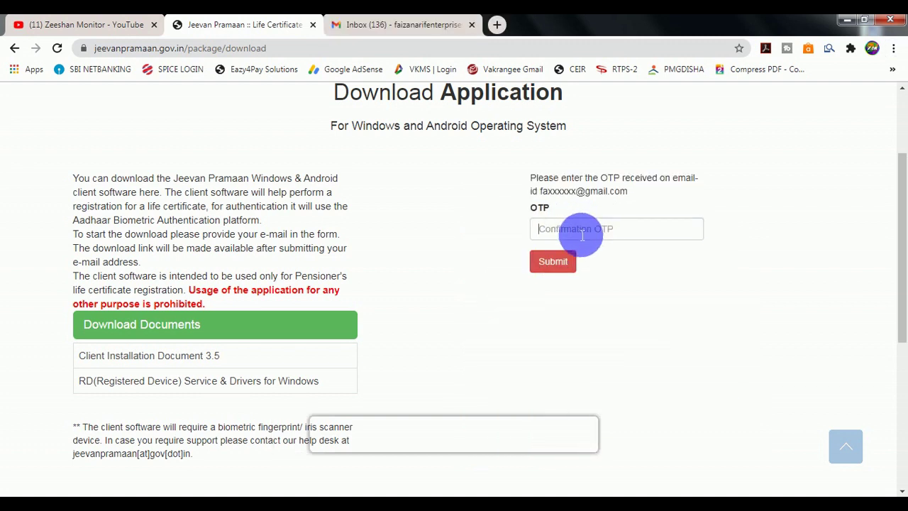
{"action": "left_click", "coordinate": [582, 234]}
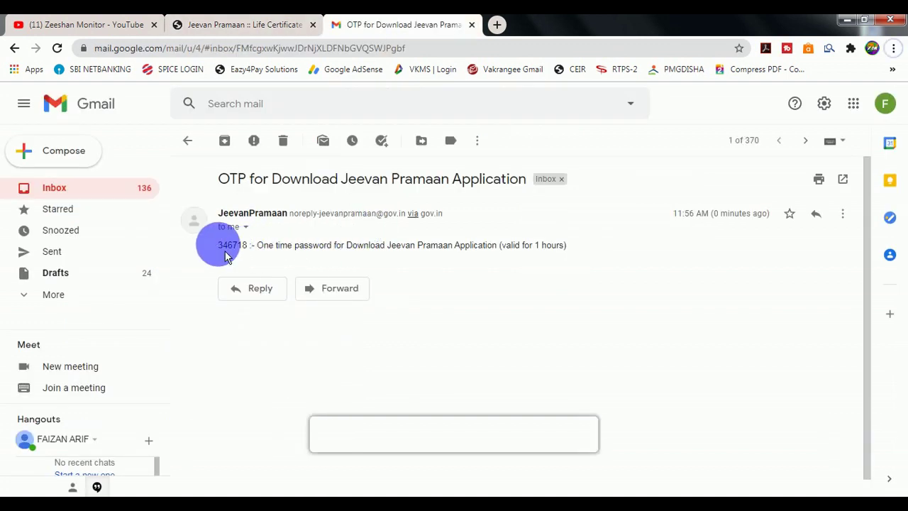
{"action": "left_click_drag", "start_coordinate": [218, 248], "coordinate": [249, 254]}
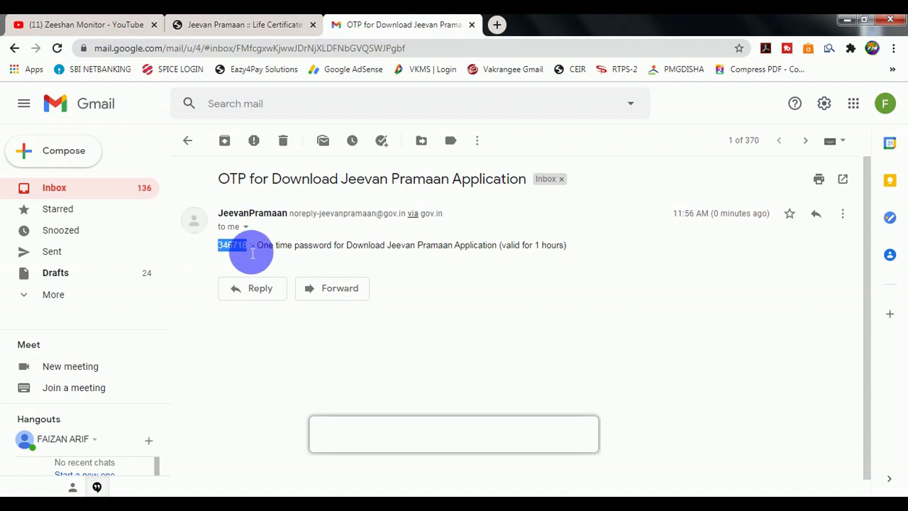
{"action": "right_click", "coordinate": [252, 252]}
{"action": "left_click", "coordinate": [280, 256]}
- Paste the OTP into the download page's OTP field and submit it
{"action": "left_click", "coordinate": [269, 27]}
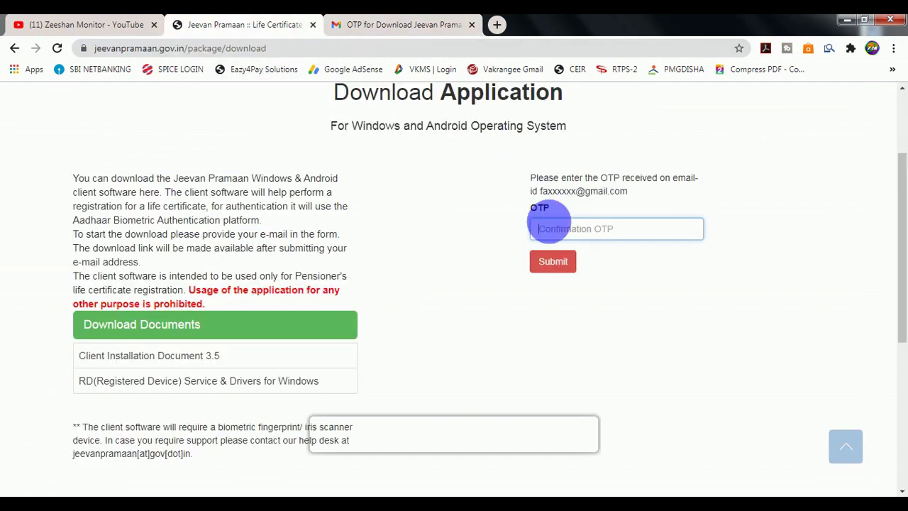
{"action": "right_click", "coordinate": [578, 229]}
{"action": "left_click", "coordinate": [608, 306]}
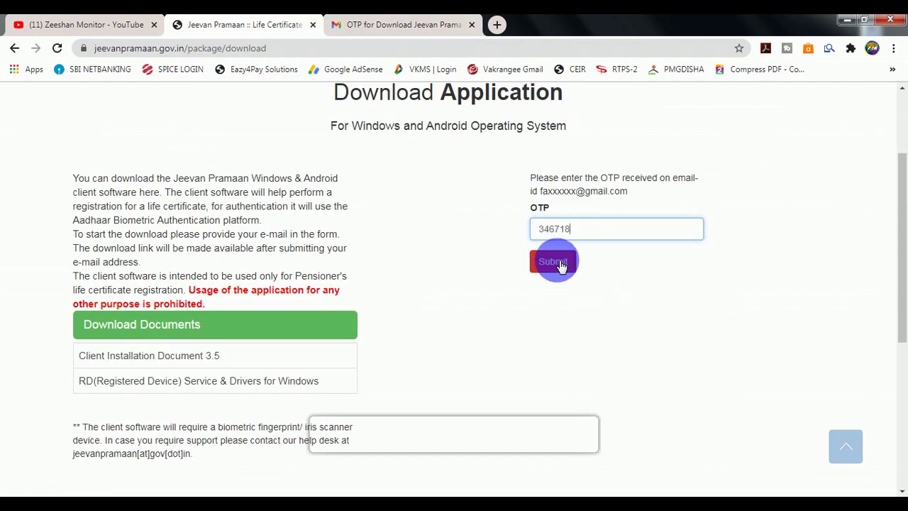
{"action": "left_click", "coordinate": [559, 264]}
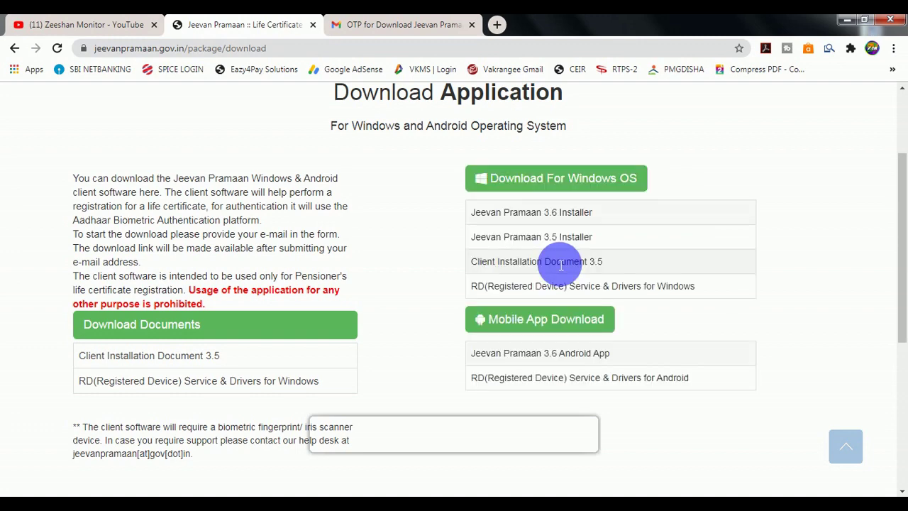
- Request the Windows client download link by email and open the Download link message in Gmail
{"action": "scroll", "coordinate": [494, 262], "scroll_direction": "up", "scroll_amount": 2}
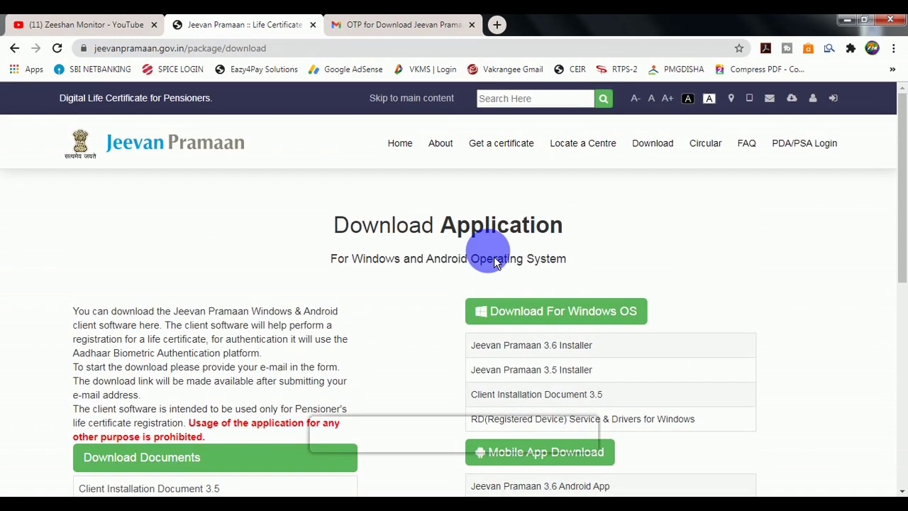
{"action": "scroll", "coordinate": [494, 262], "scroll_direction": "down", "scroll_amount": 2}
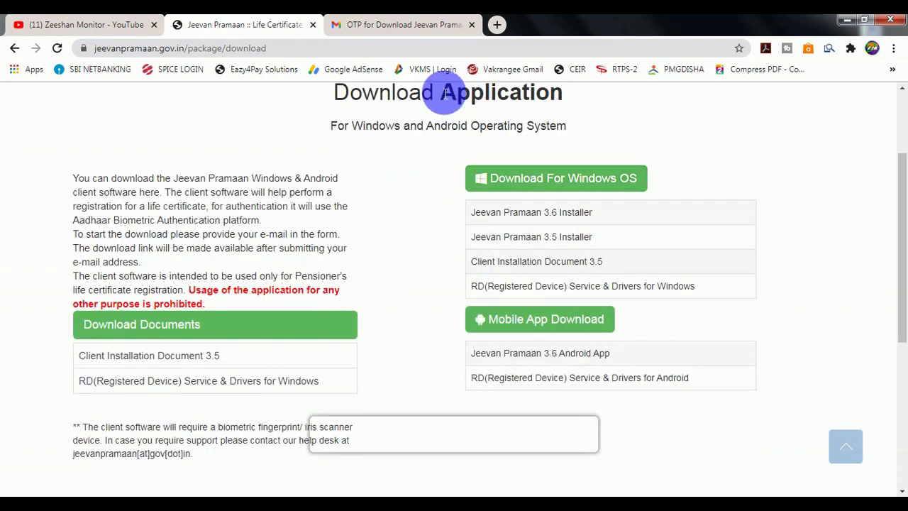
{"action": "left_click", "coordinate": [403, 24]}
{"action": "left_click", "coordinate": [298, 24]}
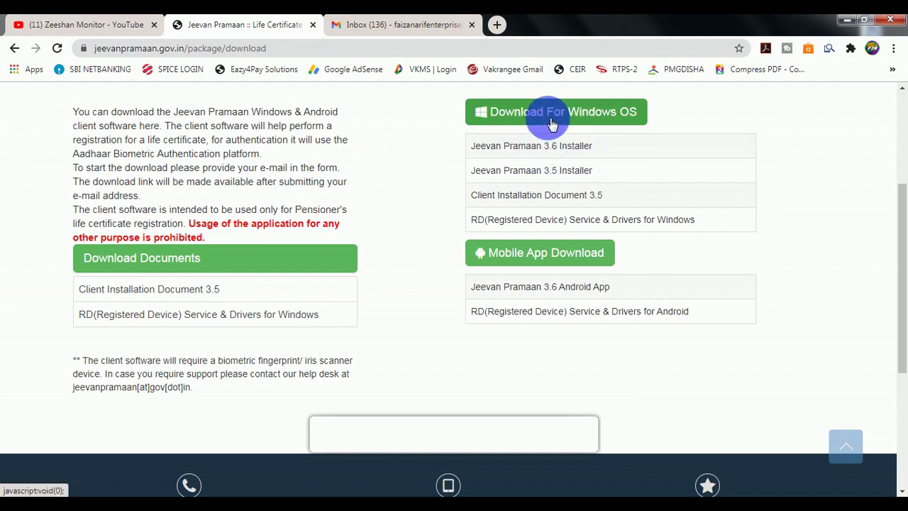
{"action": "left_click", "coordinate": [554, 127]}
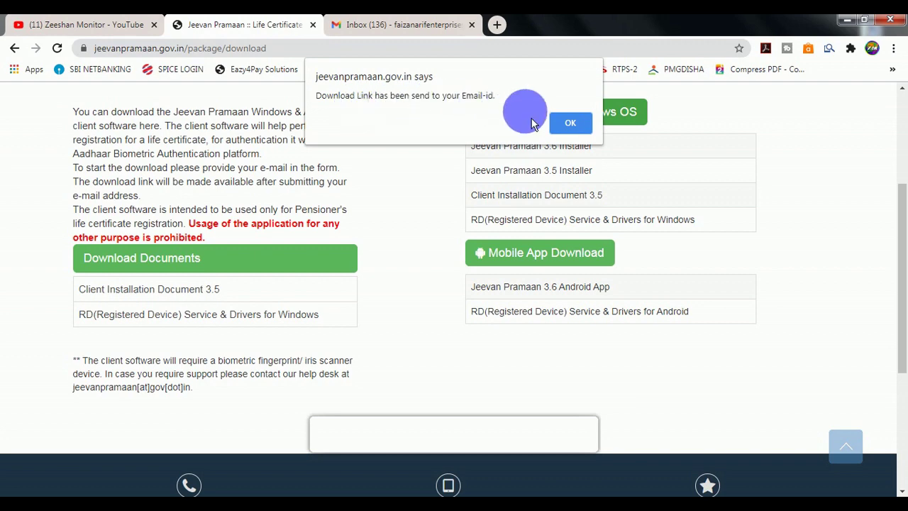
{"action": "left_click", "coordinate": [570, 123]}
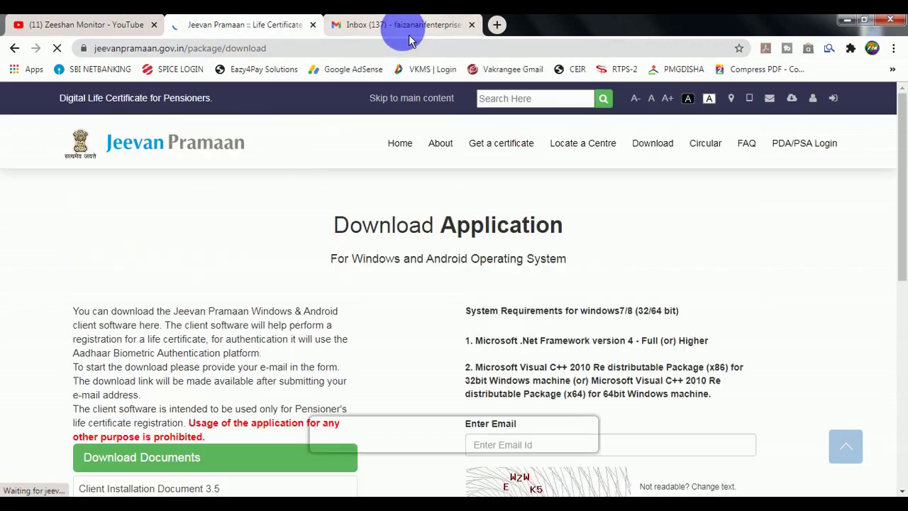
{"action": "left_click", "coordinate": [397, 24]}
{"action": "left_click", "coordinate": [363, 212]}
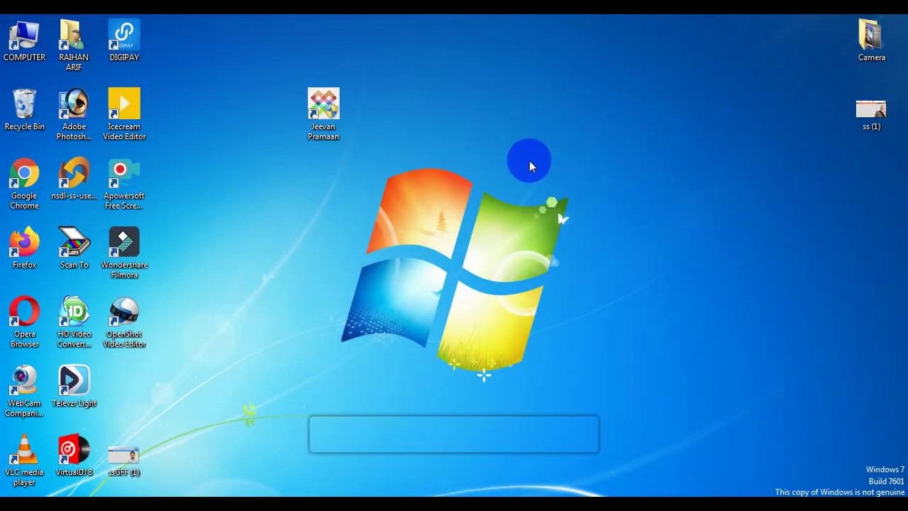
- Start the Jeevan Pramaan client from its desktop shortcut
{"action": "left_click", "coordinate": [318, 117]}
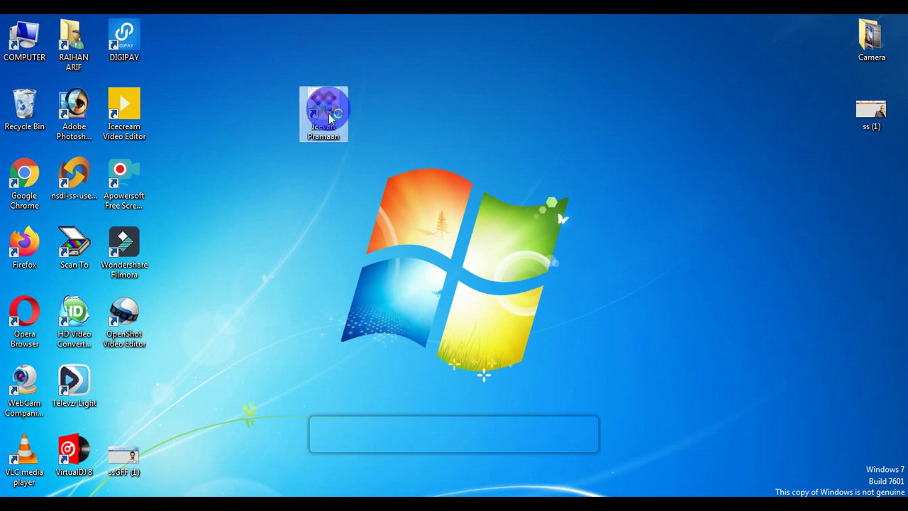
{"action": "double_click", "coordinate": [330, 119]}
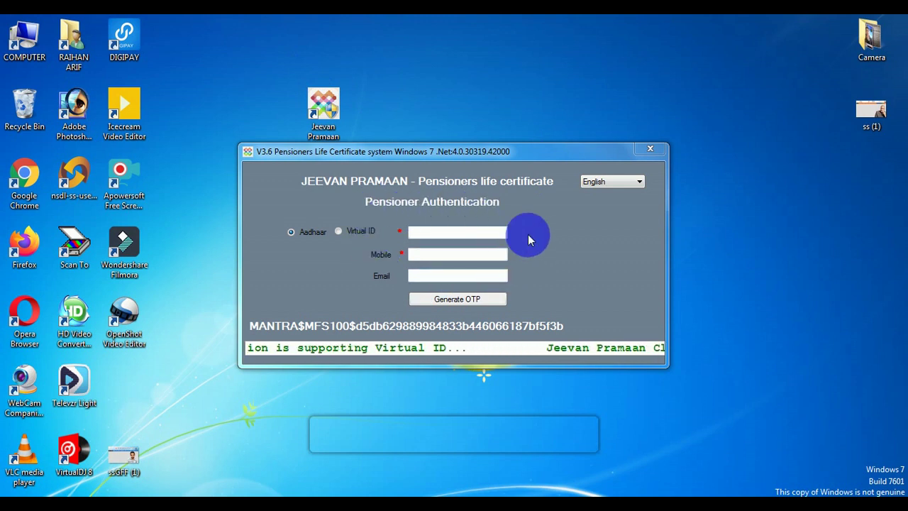
- Enter the pensioner's Aadhaar and mobile numbers, then confirm the emailed OTP
{"action": "left_click", "coordinate": [456, 234]}
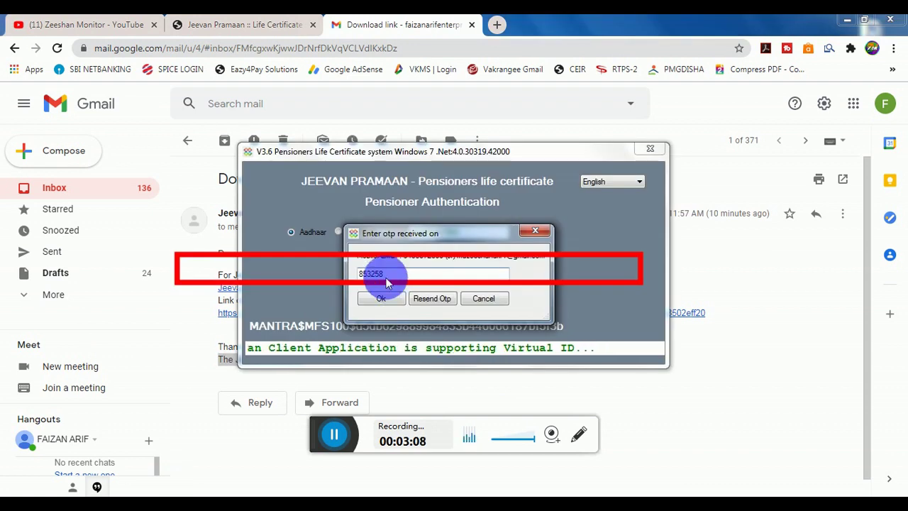
{"action": "left_click", "coordinate": [381, 300]}
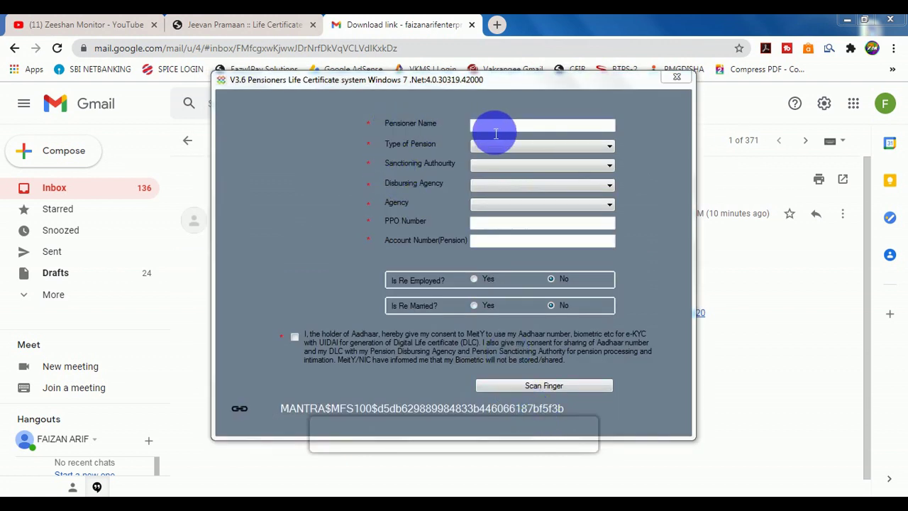
- Enter the pensioner's name, choose Family pension, and set sanctioning authority to State Government Bihar
{"action": "left_click", "coordinate": [499, 132]}
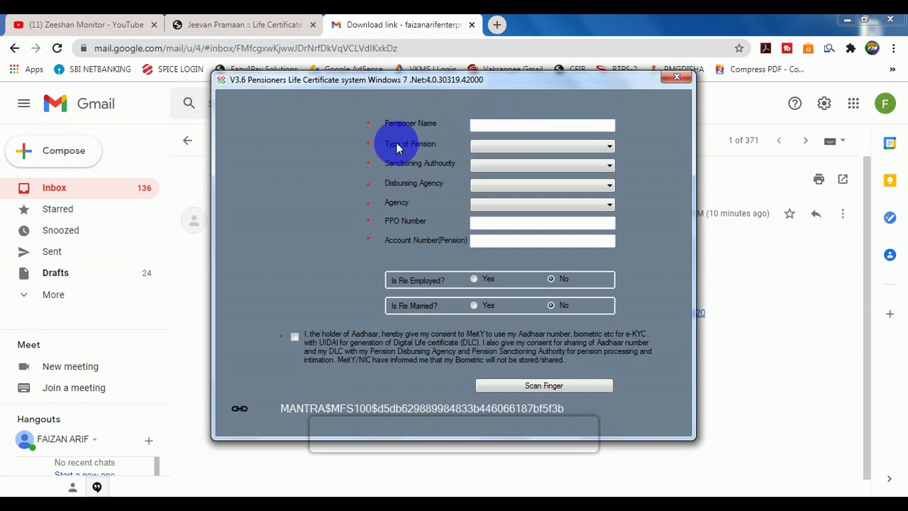
{"action": "left_click", "coordinate": [477, 148]}
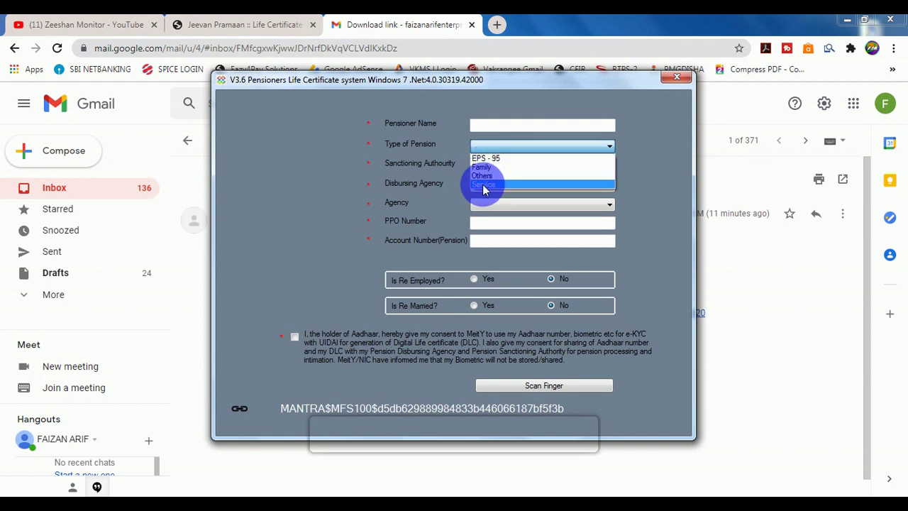
{"action": "left_click", "coordinate": [481, 167]}
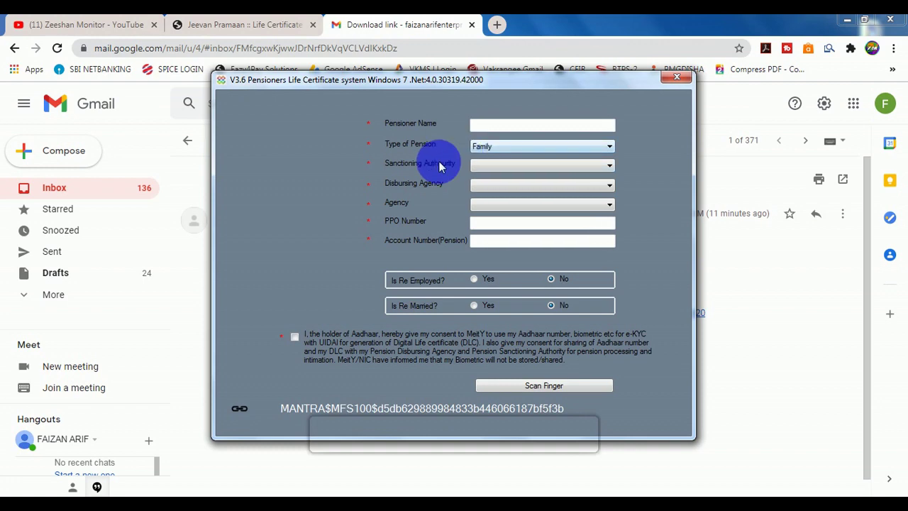
{"action": "left_click", "coordinate": [481, 172]}
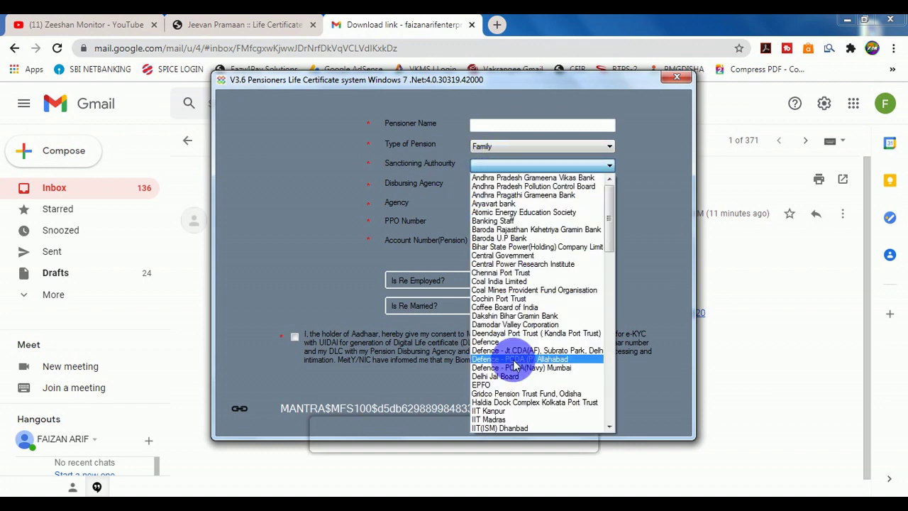
{"action": "scroll", "coordinate": [516, 366], "scroll_direction": "down", "scroll_amount": 6}
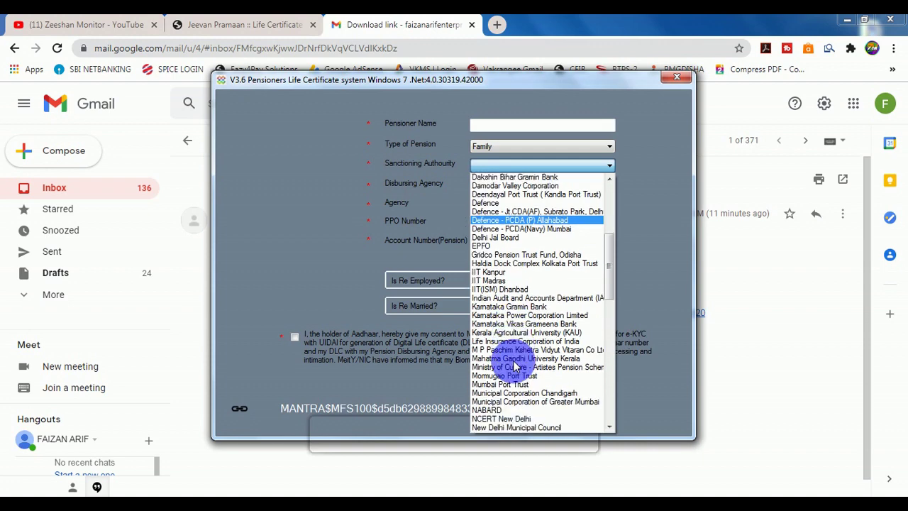
{"action": "scroll", "coordinate": [515, 365], "scroll_direction": "down", "scroll_amount": 10}
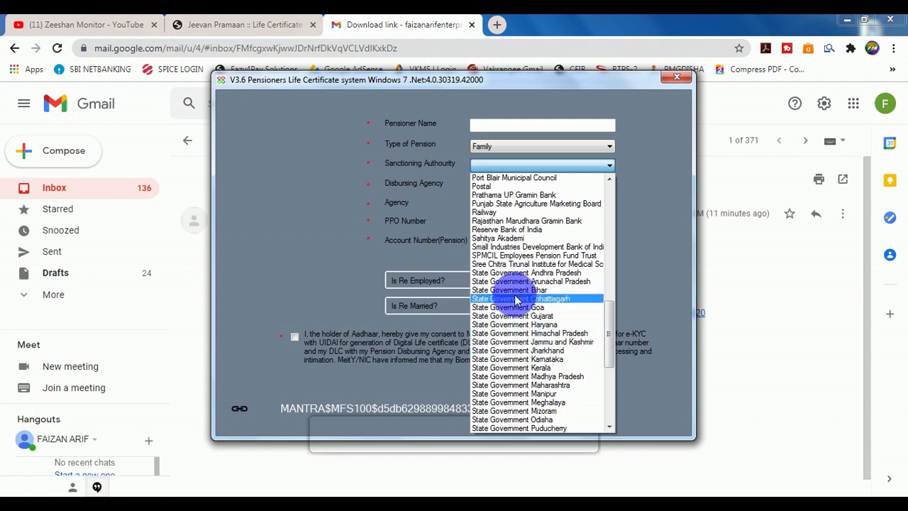
{"action": "left_click", "coordinate": [507, 290]}
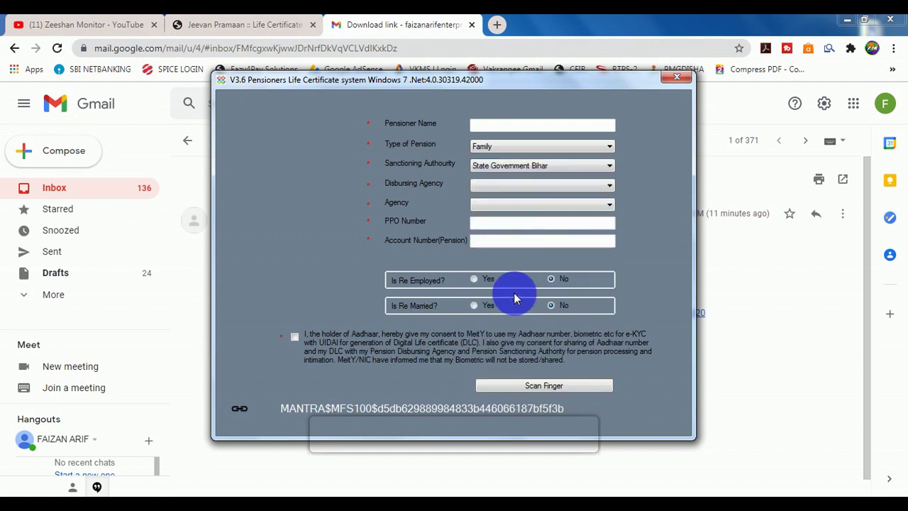
- Set the disbursing agency to Bank and the agency to State Bank of India
{"action": "left_click", "coordinate": [470, 186]}
{"action": "left_click", "coordinate": [480, 198]}
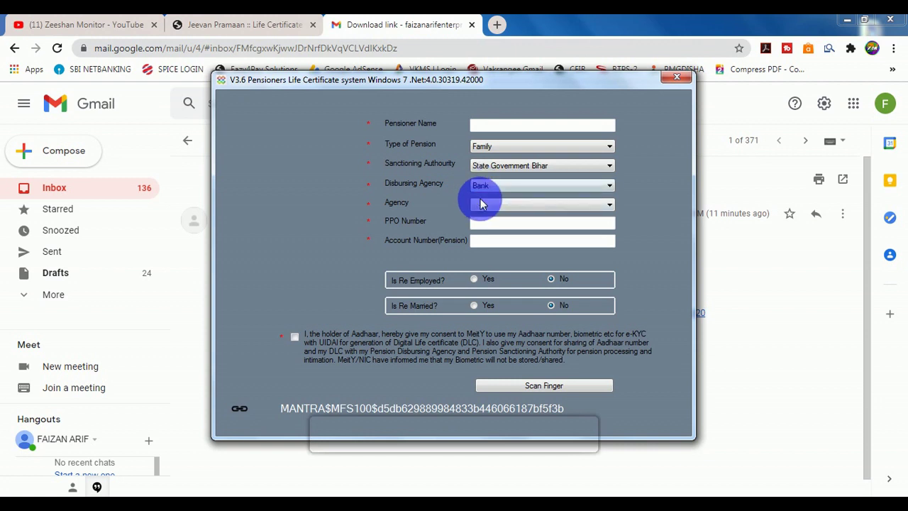
{"action": "left_click", "coordinate": [477, 205]}
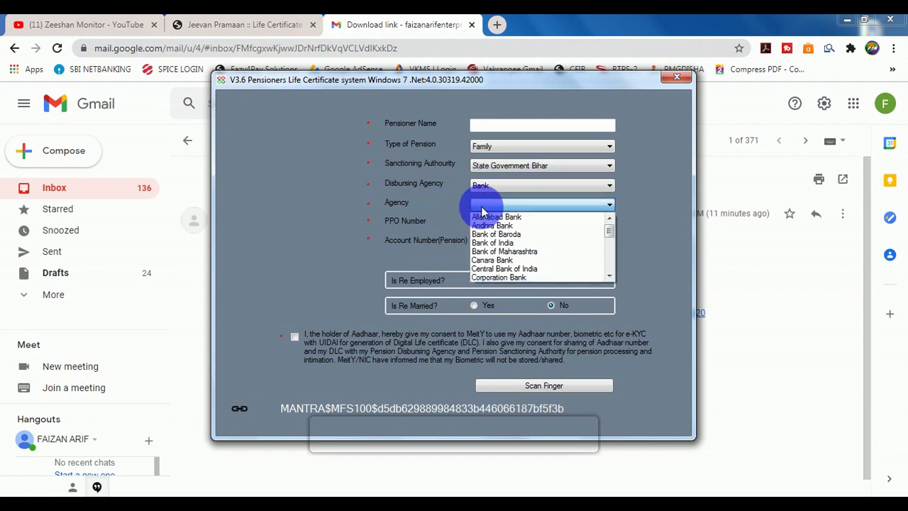
{"action": "scroll", "coordinate": [506, 256], "scroll_direction": "down", "scroll_amount": 5}
{"action": "scroll", "coordinate": [504, 259], "scroll_direction": "down", "scroll_amount": 5}
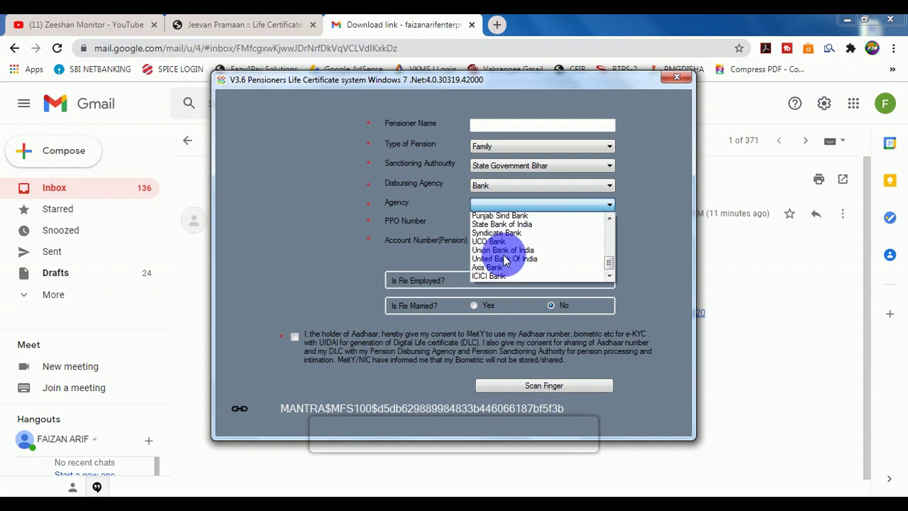
{"action": "scroll", "coordinate": [502, 252], "scroll_direction": "up", "scroll_amount": 2}
{"action": "left_click", "coordinate": [500, 243]}
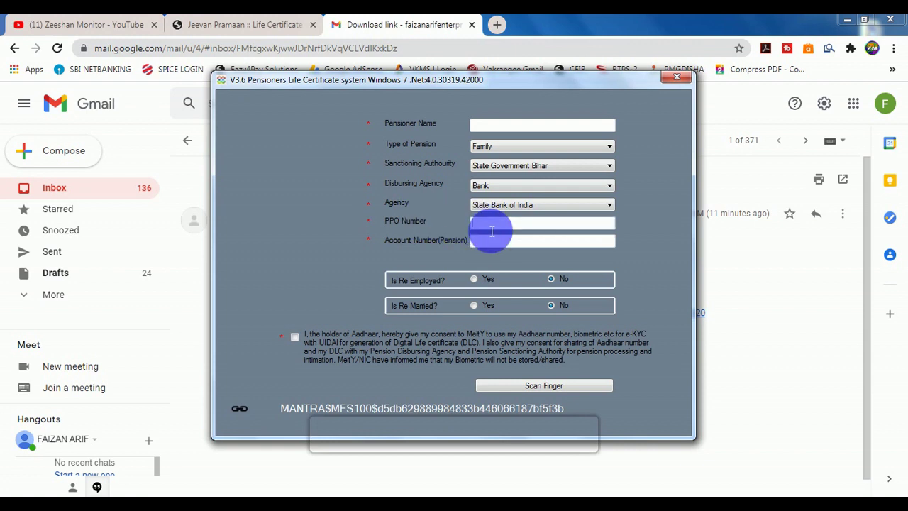
- Enter the PPO and account numbers, give Aadhaar consent, and authenticate with a fingerprint scan
{"action": "left_click", "coordinate": [491, 230]}
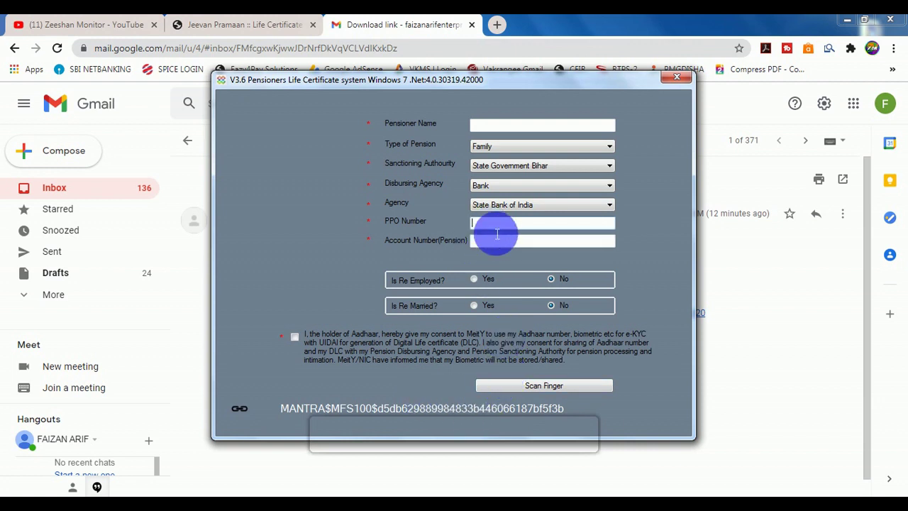
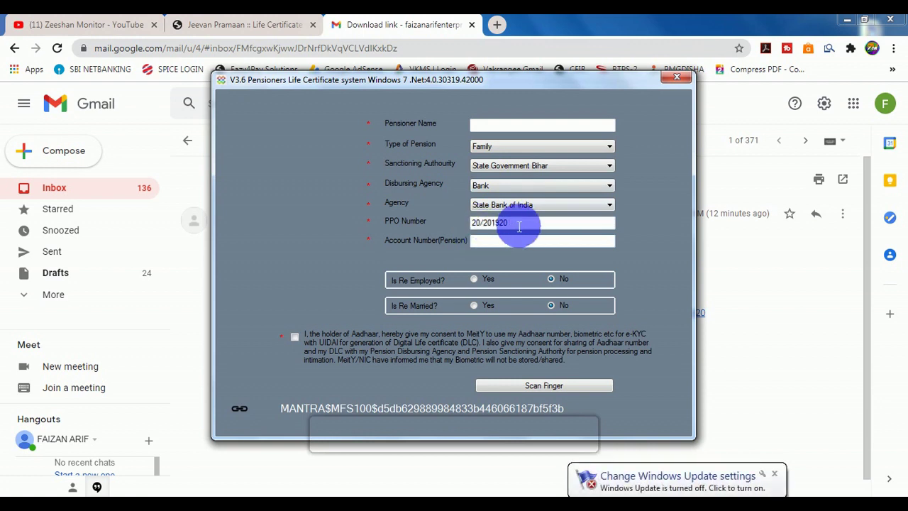
{"action": "left_click", "coordinate": [487, 244]}
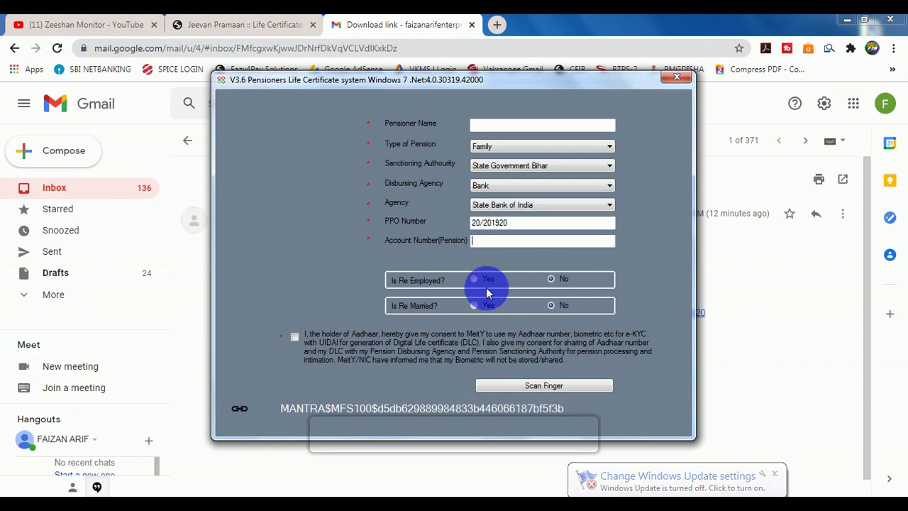
{"action": "left_click", "coordinate": [294, 339]}
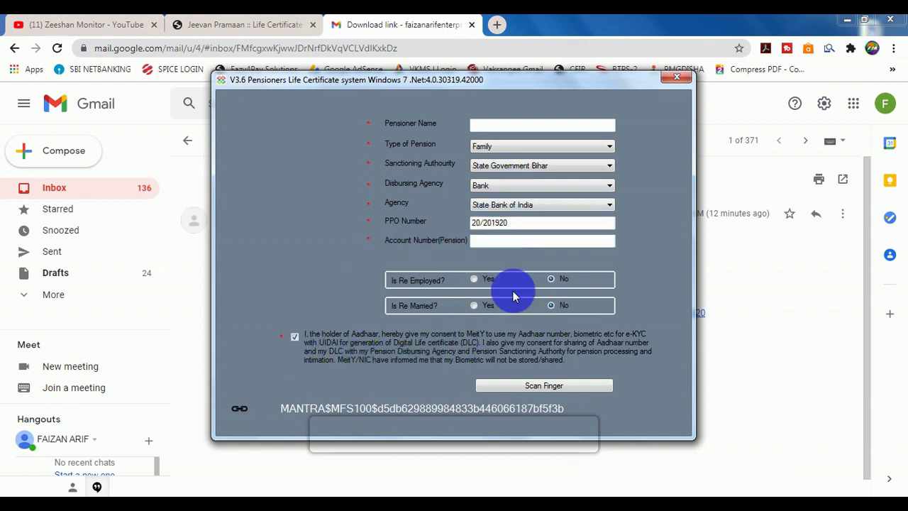
{"action": "left_click", "coordinate": [526, 388]}
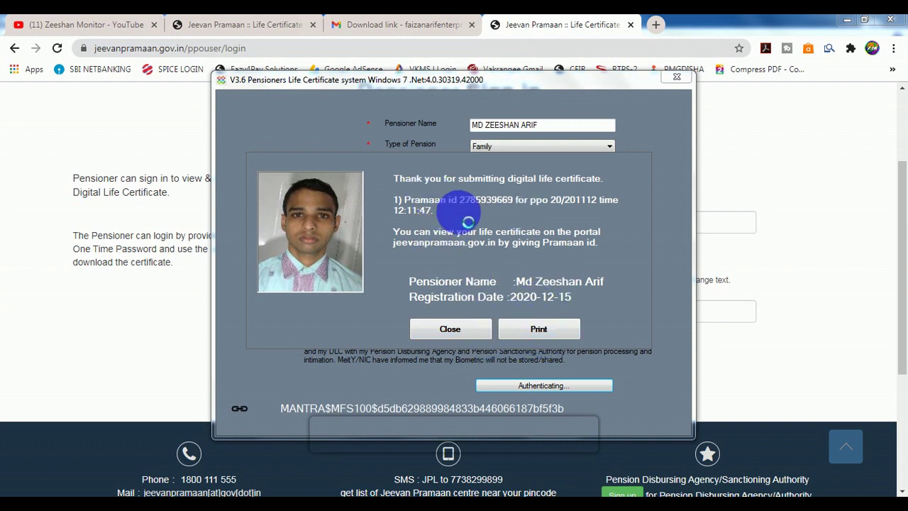
- Select the newly issued Pramaan ID in the confirmation dialog to copy it
{"action": "left_click_drag", "start_coordinate": [459, 206], "coordinate": [523, 211]}
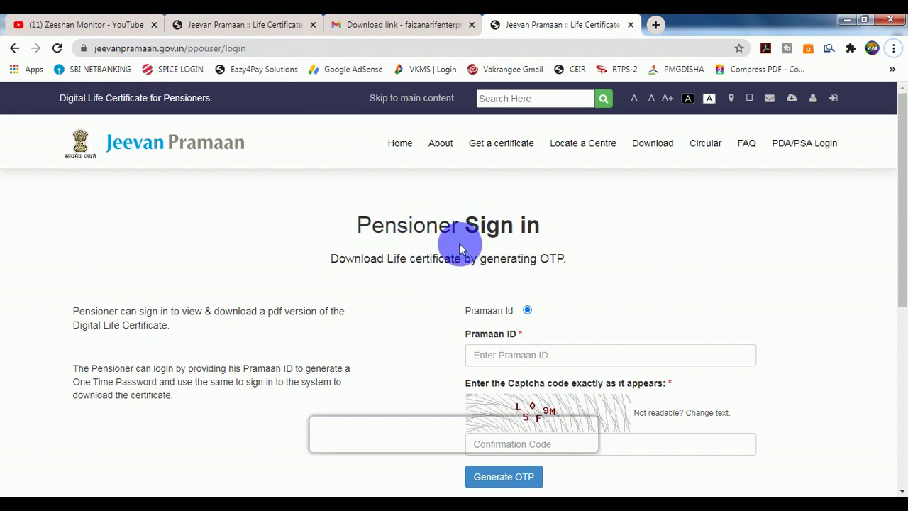
- Sign in to the pensioner portal with the Pramaan ID, the captcha and the received OTP
{"action": "scroll", "coordinate": [467, 270], "scroll_direction": "down", "scroll_amount": 2}
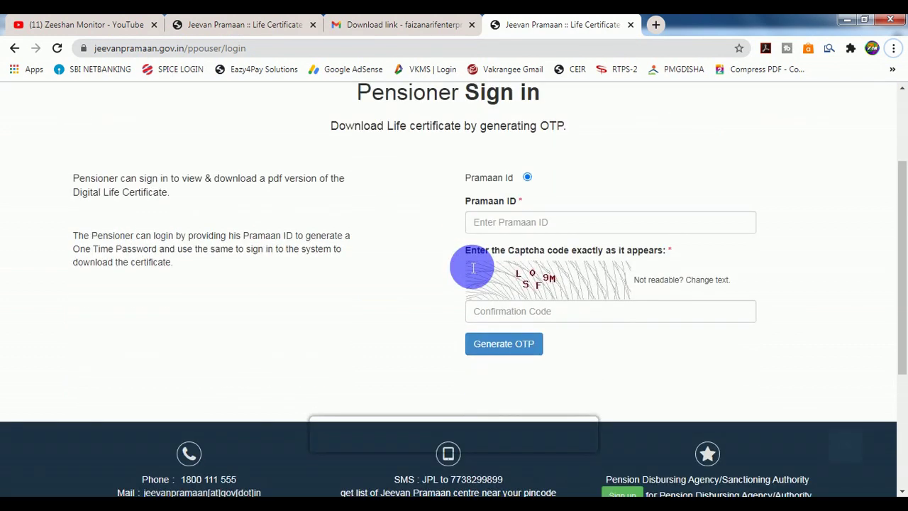
{"action": "left_click", "coordinate": [521, 226]}
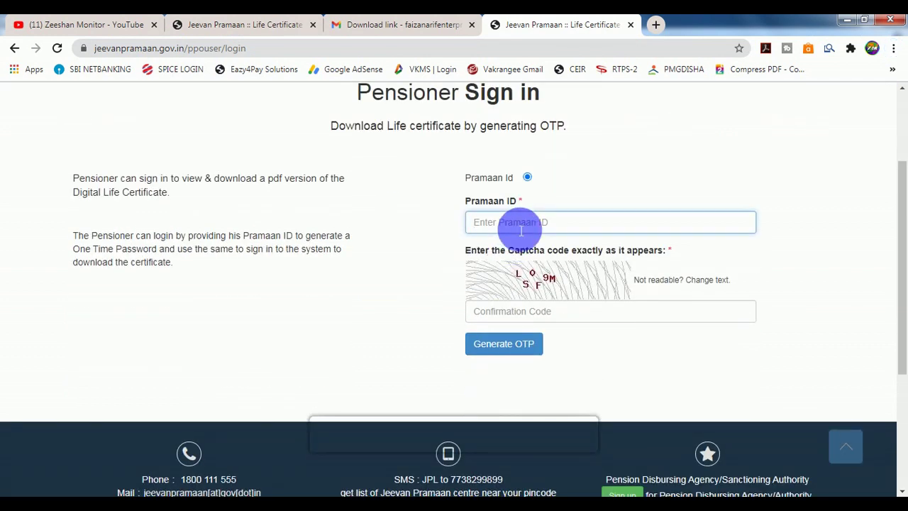
{"action": "left_click", "coordinate": [528, 318]}
{"action": "type", "text": "LSOF9M"}
{"action": "left_click", "coordinate": [503, 343]}
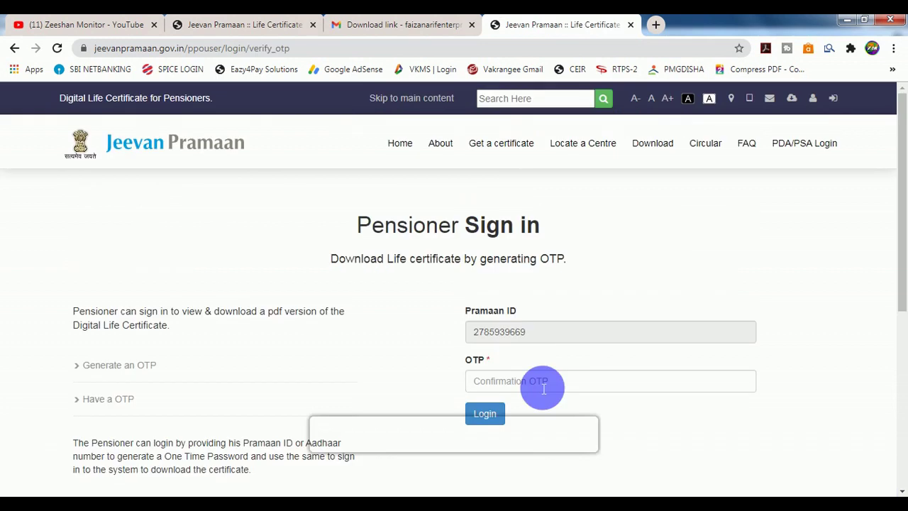
{"action": "left_click", "coordinate": [543, 387]}
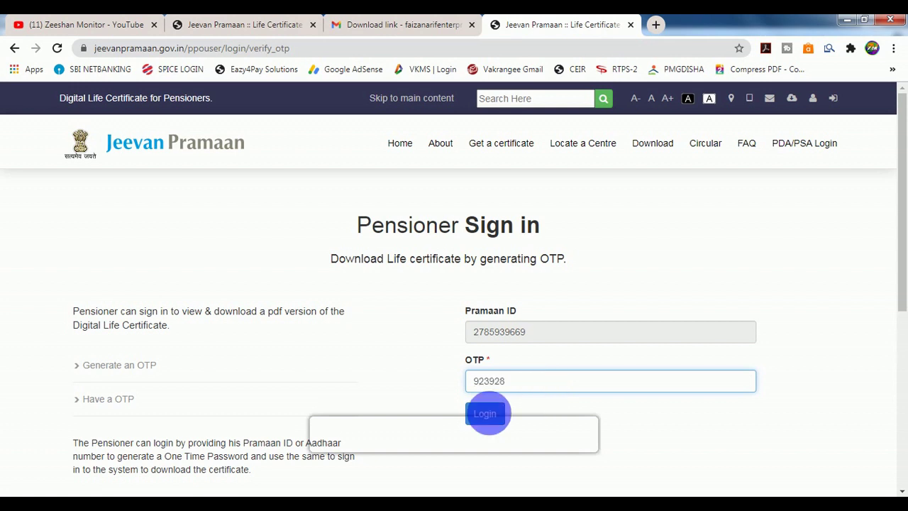
{"action": "left_click", "coordinate": [489, 419]}
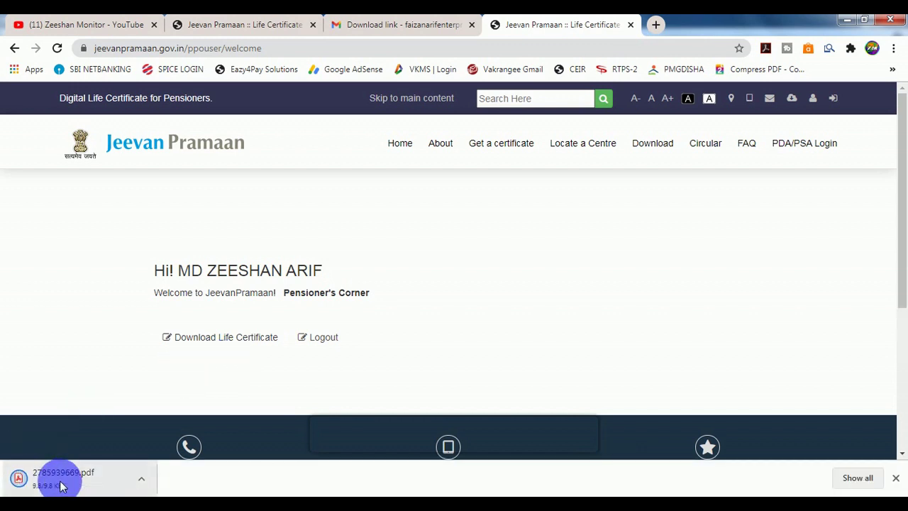
- Open the downloaded life certificate PDF in Acrobat Reader and scroll through its details and disclaimer
{"action": "left_click", "coordinate": [62, 486]}
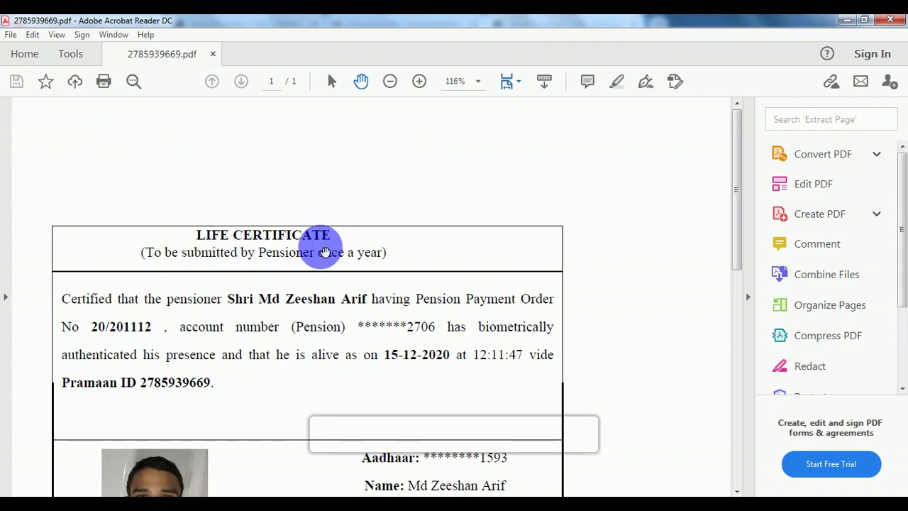
{"action": "scroll", "coordinate": [687, 232], "scroll_direction": "down", "scroll_amount": 3}
{"action": "scroll", "coordinate": [732, 245], "scroll_direction": "down", "scroll_amount": 5}
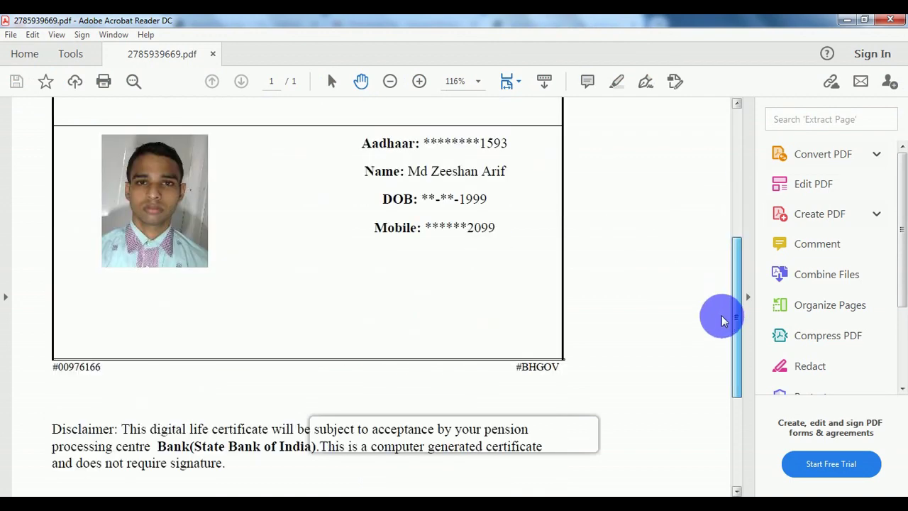
{"action": "scroll", "coordinate": [713, 308], "scroll_direction": "up", "scroll_amount": 2}
{"action": "scroll", "coordinate": [714, 302], "scroll_direction": "up", "scroll_amount": 2}
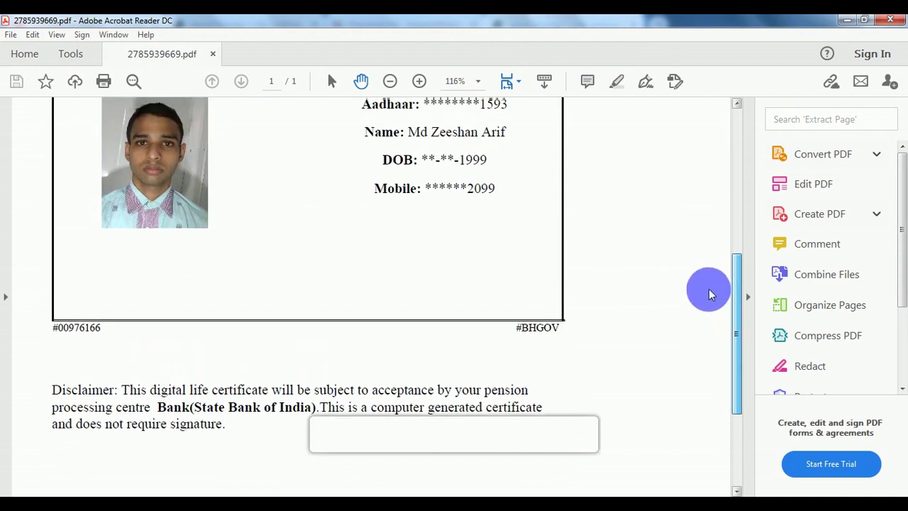